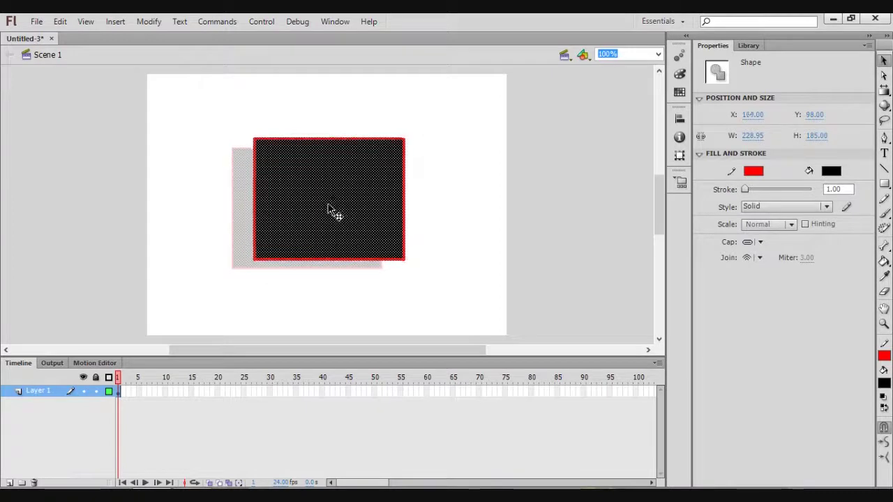
Insert a keyframe at frame 40 of Layer 1
left_click(476, 291)
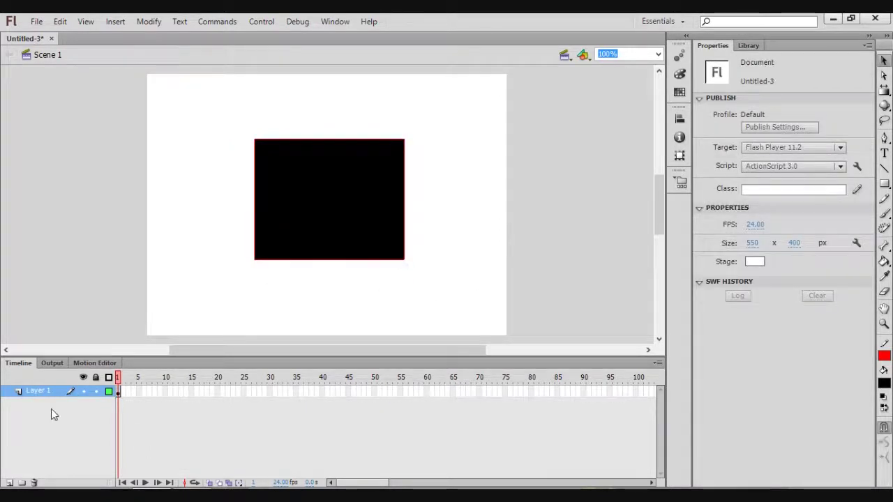
right_click(321, 391)
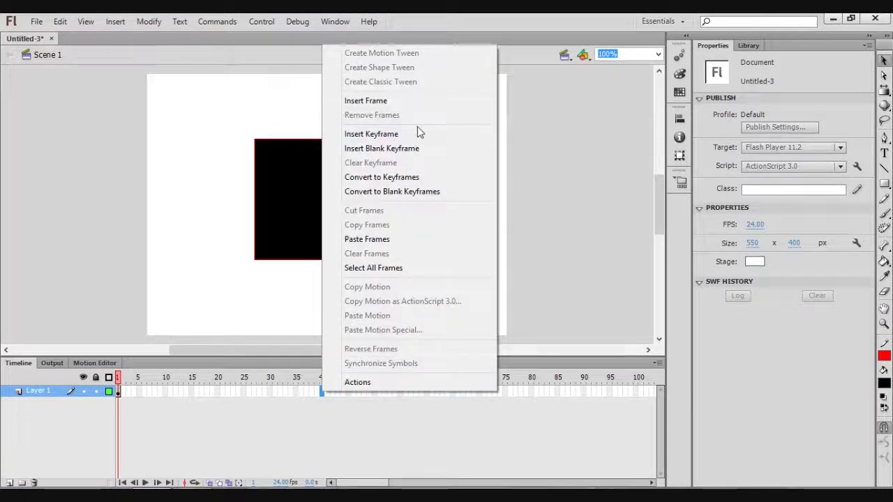
left_click(383, 134)
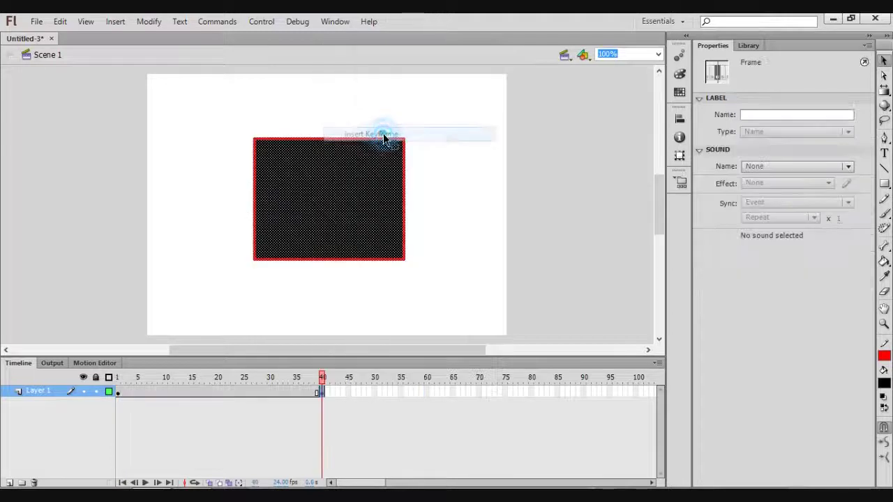
Delete the rectangle from the keyframe at frame 40
left_click(117, 392)
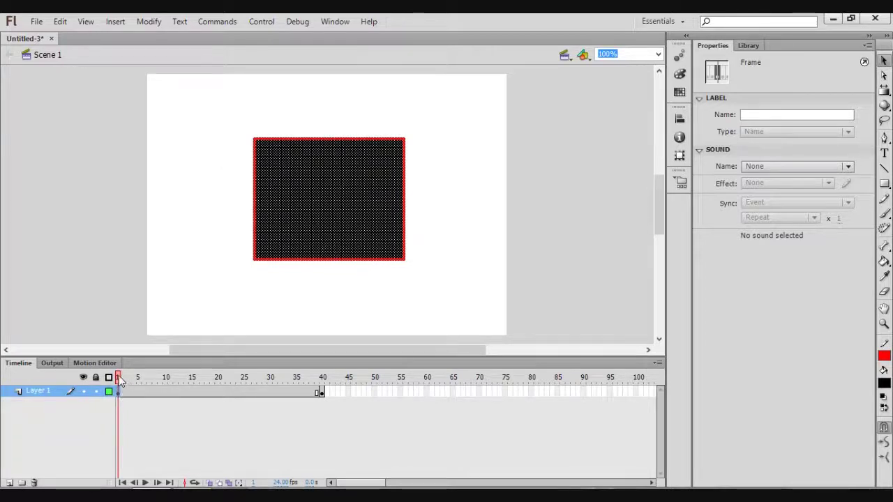
left_click_drag(119, 377, 340, 360)
left_click(328, 397)
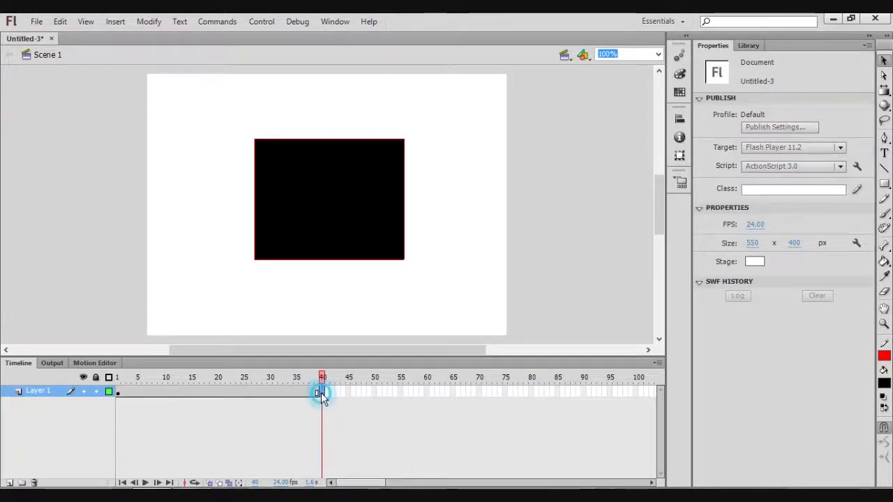
left_click(321, 395)
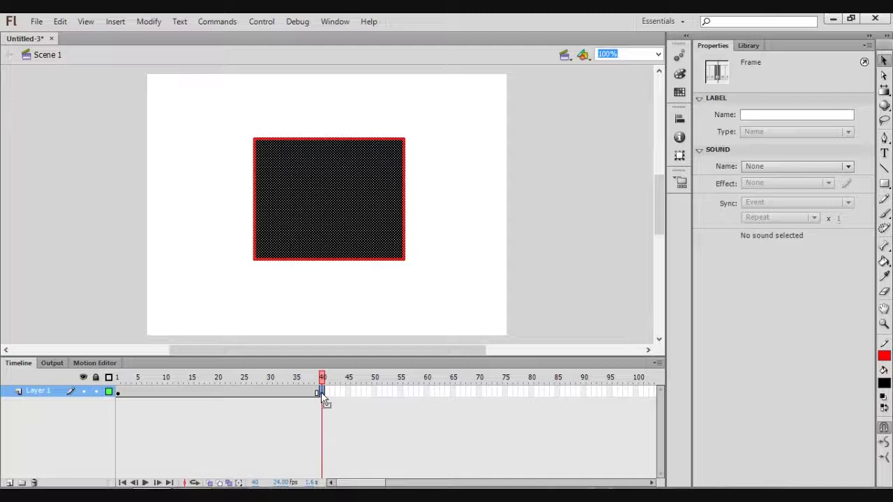
left_click(320, 390)
key("Delete")
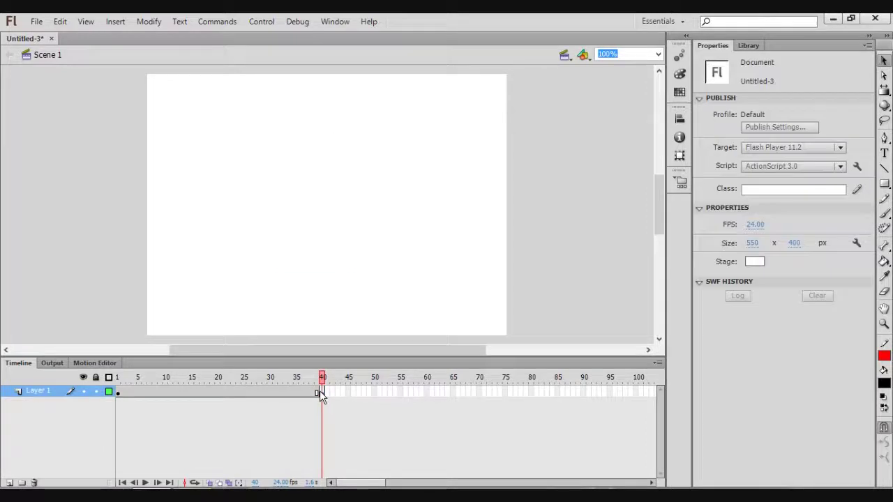
With onion skinning on, draw a circle about 210 px in diameter over the ghosted rectangle on frame 40, using the Oval tool
left_click(884, 184)
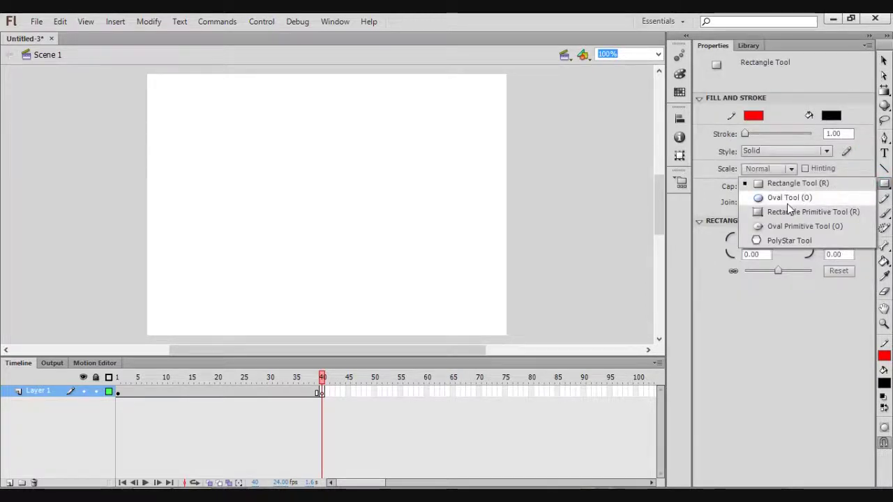
left_click(789, 199)
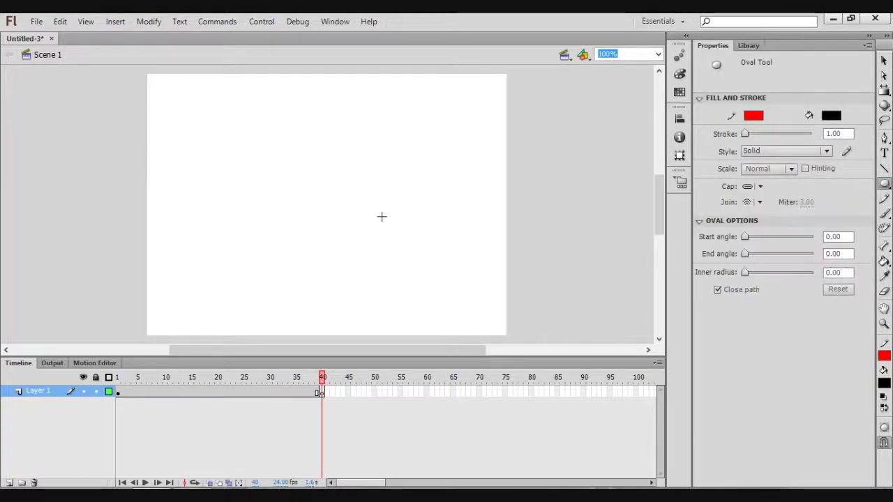
mouse_move(321, 378)
left_mouse_down()
mouse_move(275, 380)
mouse_move(323, 378)
left_mouse_up()
left_click(323, 395)
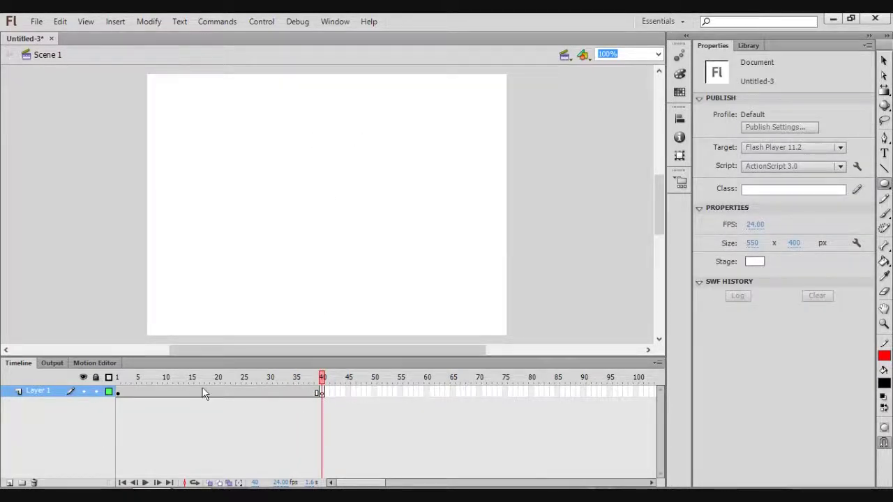
left_click(211, 483)
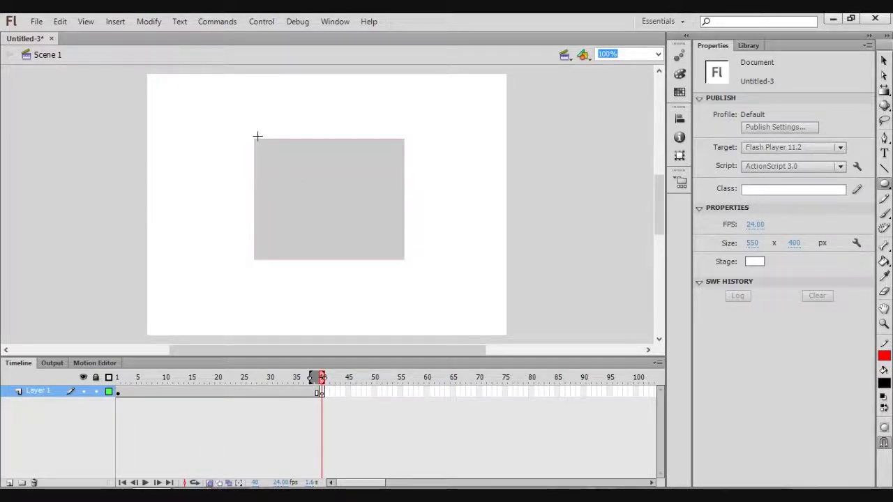
left_click_drag(258, 136, 396, 272)
Centre the circle over the ghosted rectangle at about X 173, Y 85, and turn off onion skinning
left_click(884, 62)
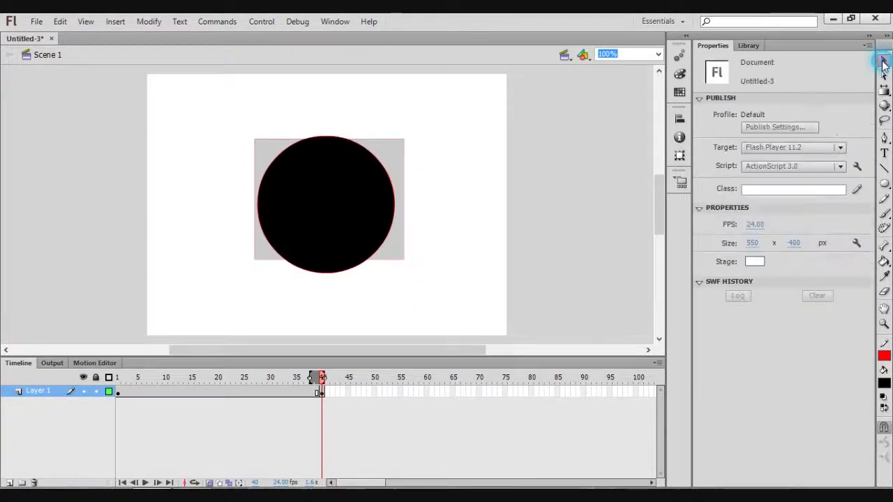
double_click(358, 239)
left_click_drag(358, 238, 356, 229)
key("Right")
key("Right")
key("Right")
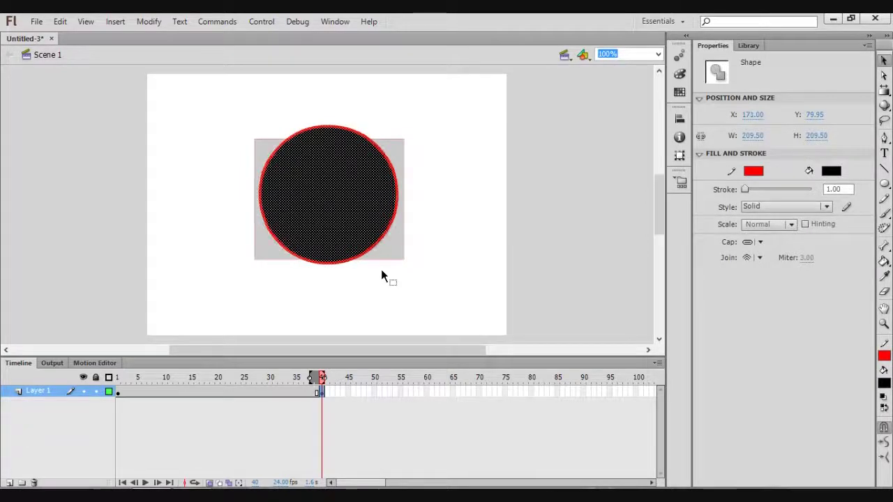
key("Right")
key("Right")
key("Down")
key("Down")
key("Down")
key("Down")
key("Down")
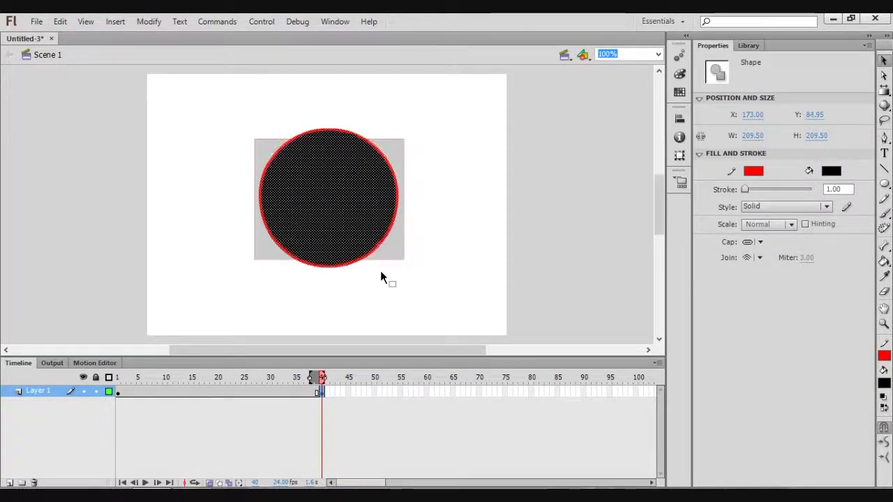
left_click(209, 483)
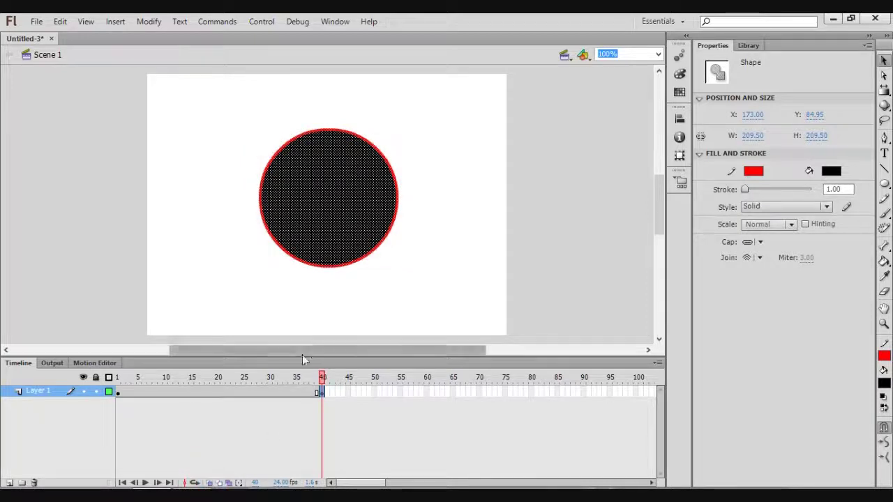
Create a shape tween between frames 1 and 40 and scrub through it to preview the morph
right_click(253, 393)
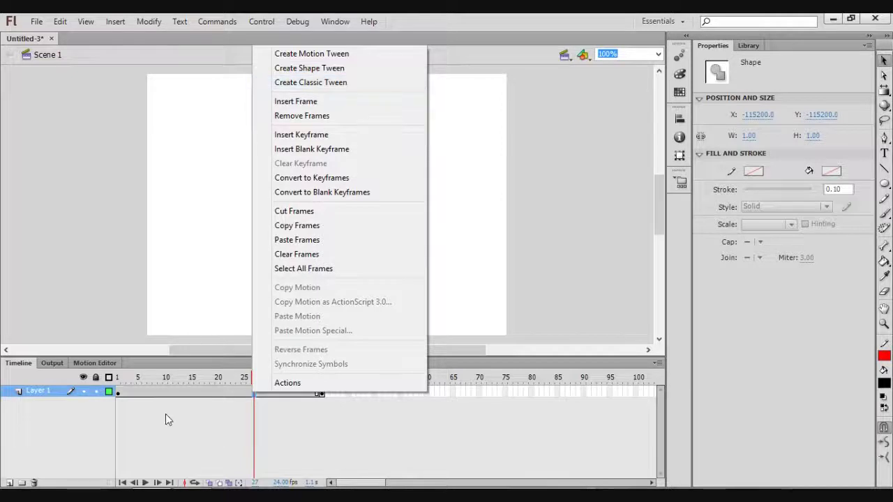
left_click(332, 70)
left_click_drag(254, 380, 359, 387)
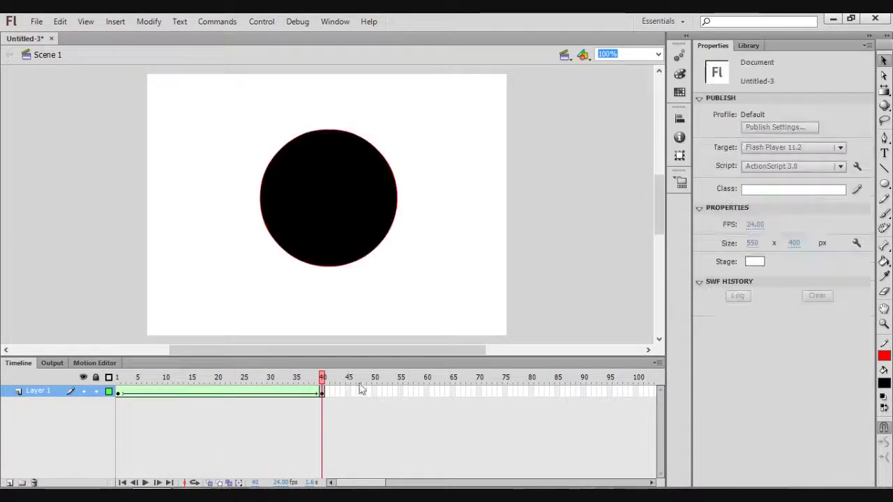
Add a keyframe at frame 80 of Layer 1 and clear the circle from it
right_click(533, 394)
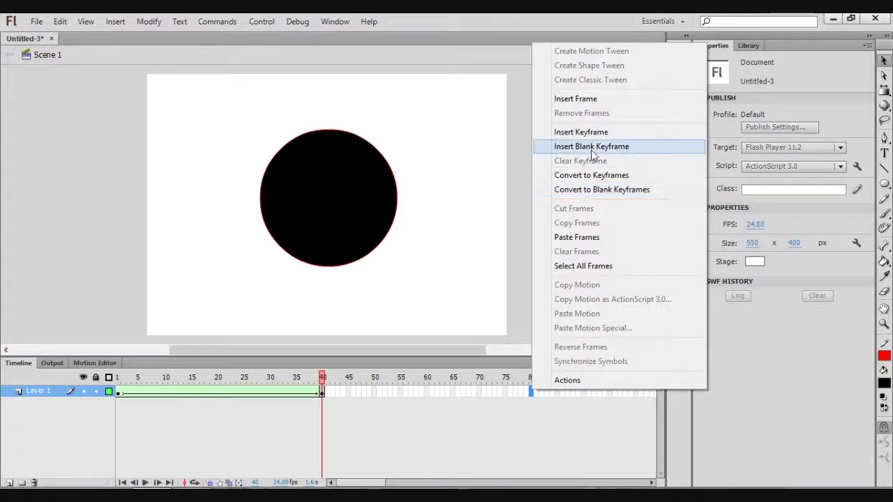
left_click(586, 135)
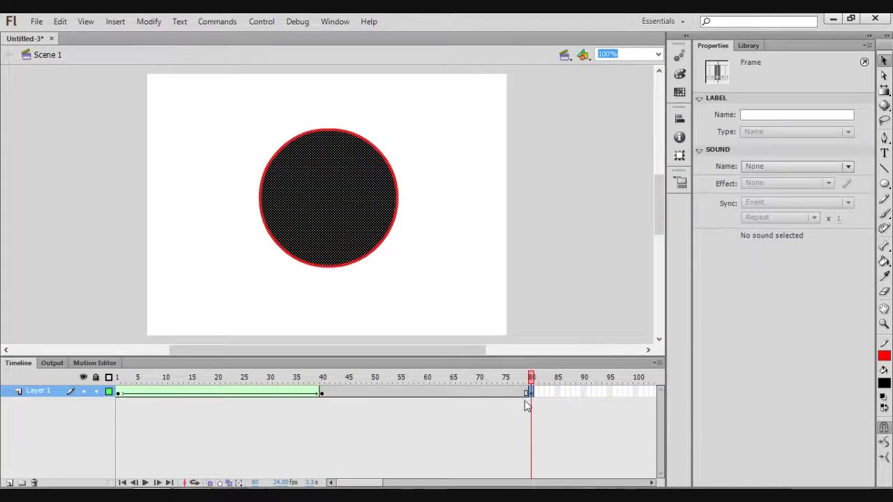
left_click_drag(532, 377, 322, 379)
left_click(323, 393)
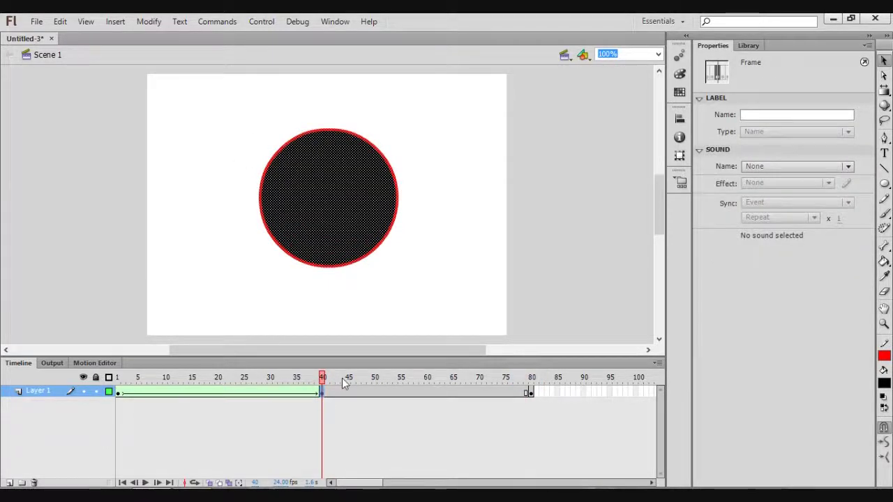
left_click_drag(323, 378, 531, 380)
left_click(529, 393)
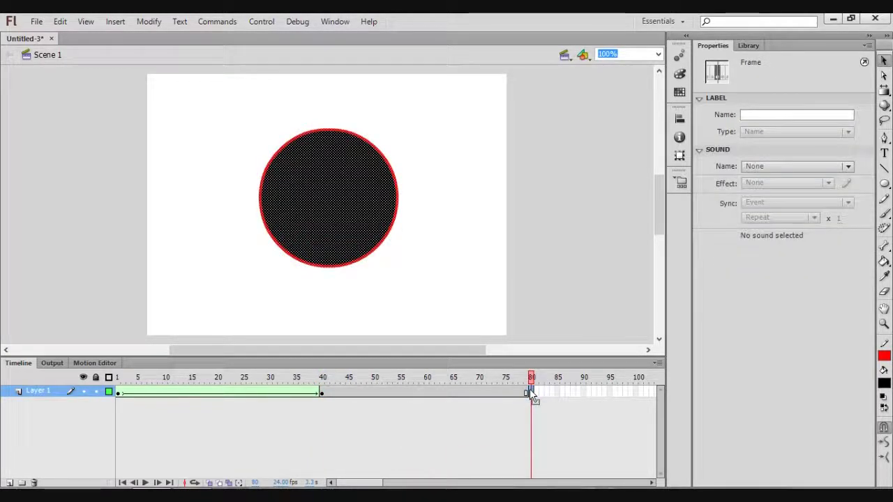
key("F7")
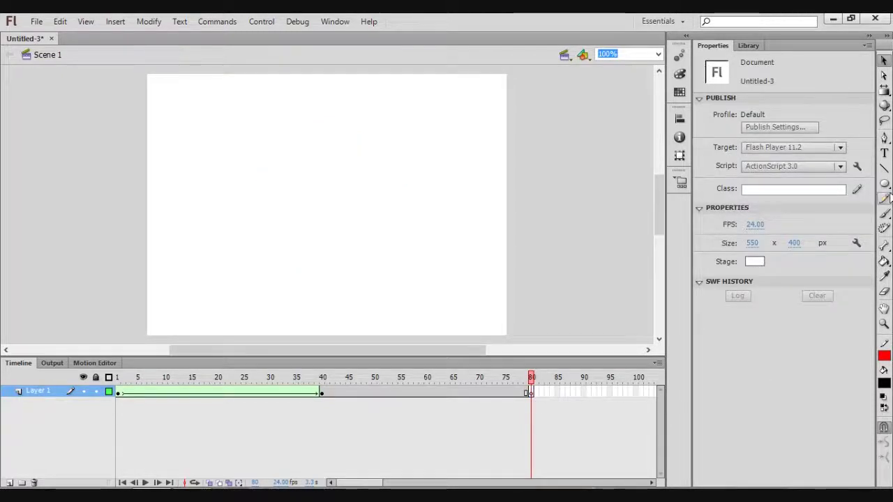
left_click(885, 183)
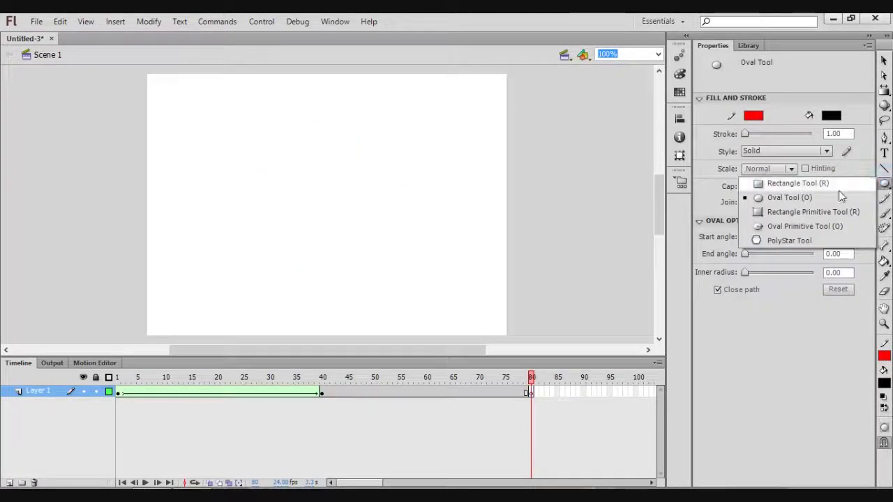
left_click(798, 183)
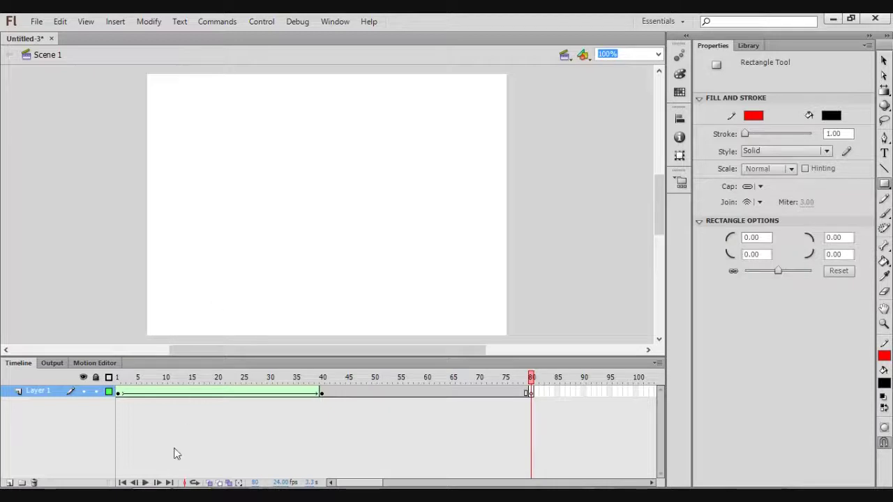
left_click(256, 131)
mouse_move(256, 131)
left_mouse_down()
mouse_move(367, 219)
mouse_move(406, 265)
mouse_move(398, 271)
left_mouse_up()
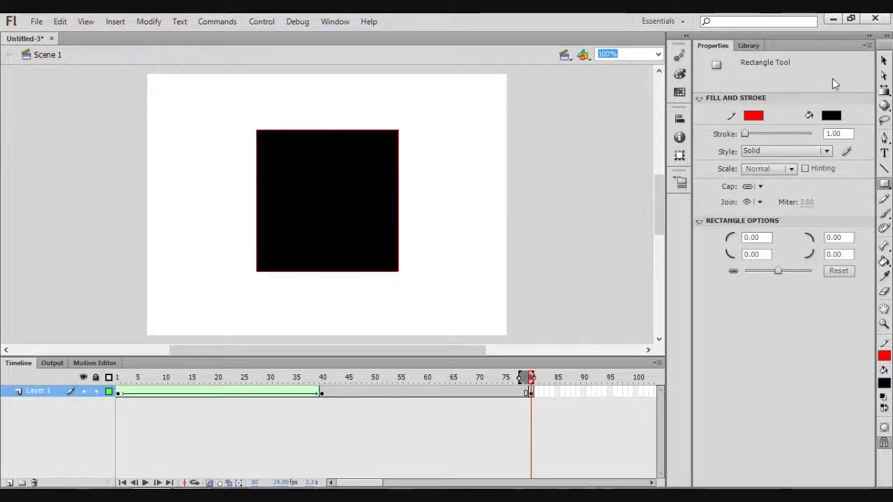
left_click(883, 60)
double_click(345, 209)
key("Delete")
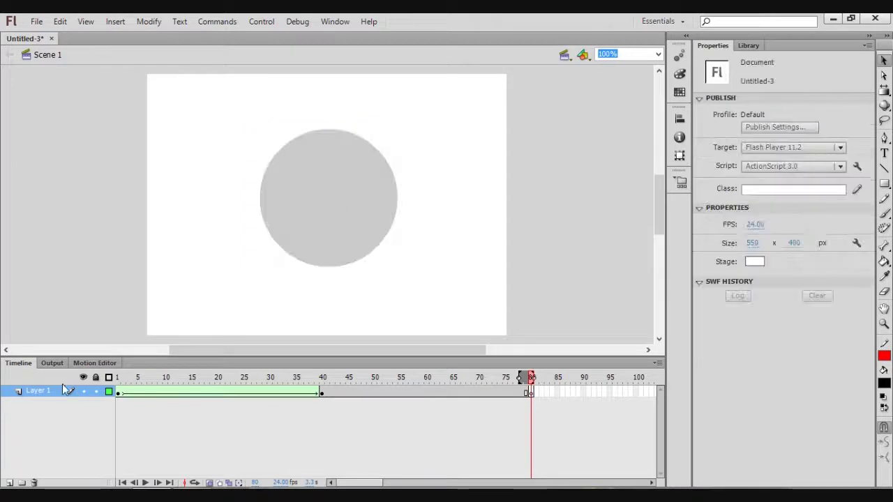
Copy the rectangle from frame 1, paste it in place on frame 80, and turn off onion skinning
left_click(118, 395)
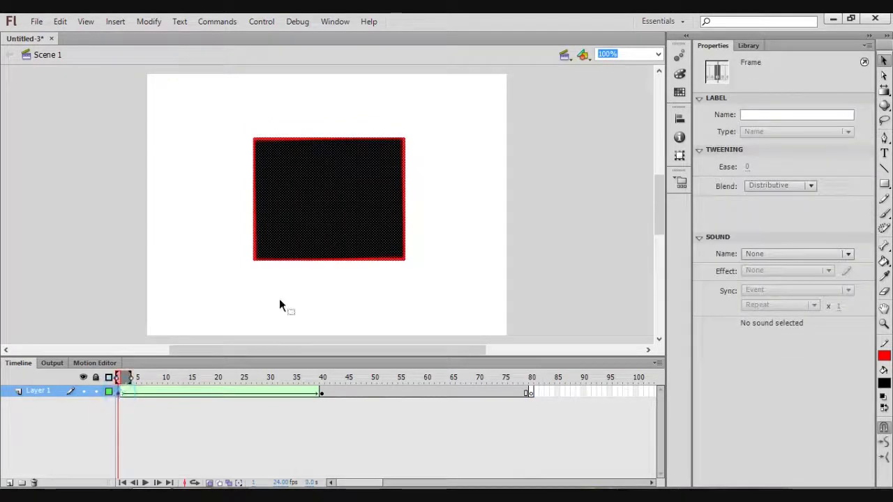
right_click(361, 168)
left_click(394, 223)
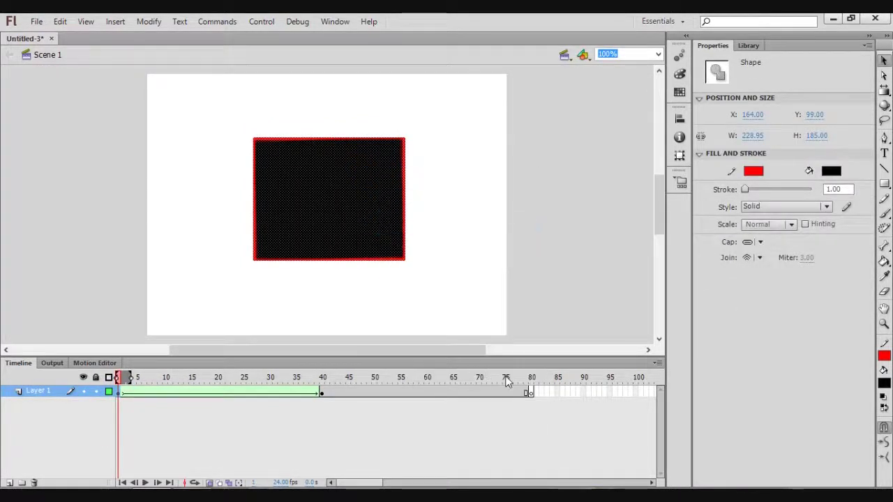
left_click(531, 393)
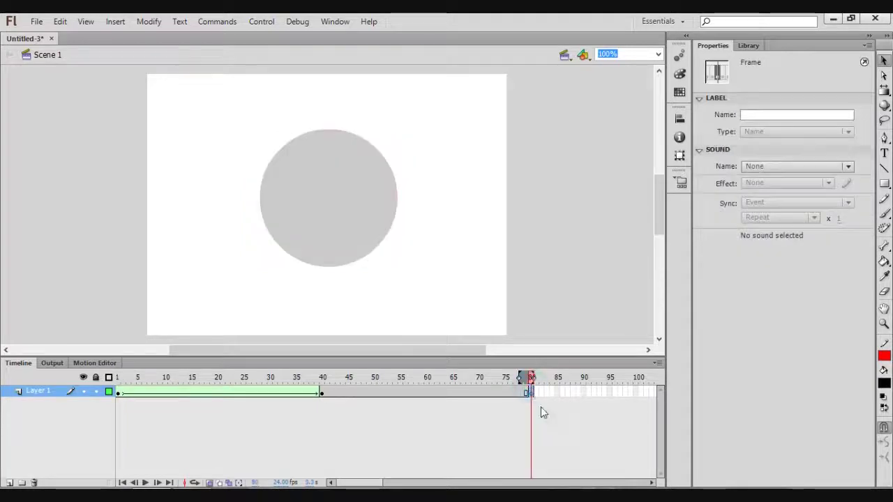
left_click(60, 21)
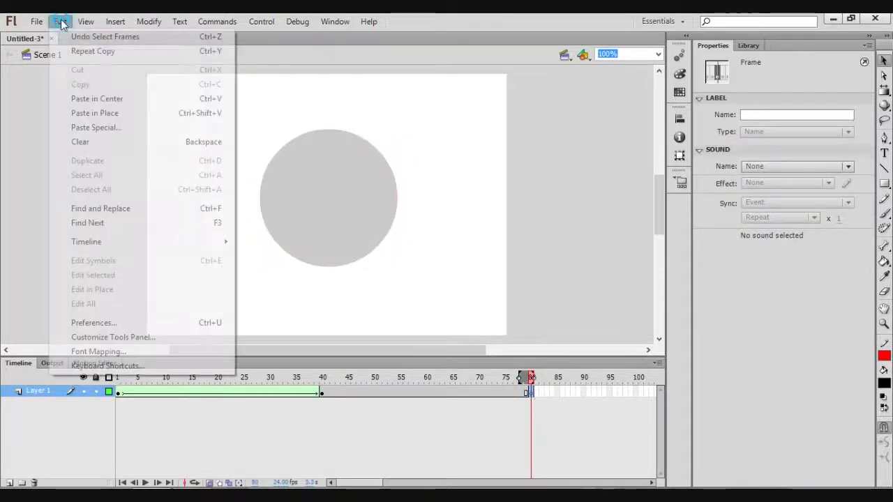
left_click(120, 117)
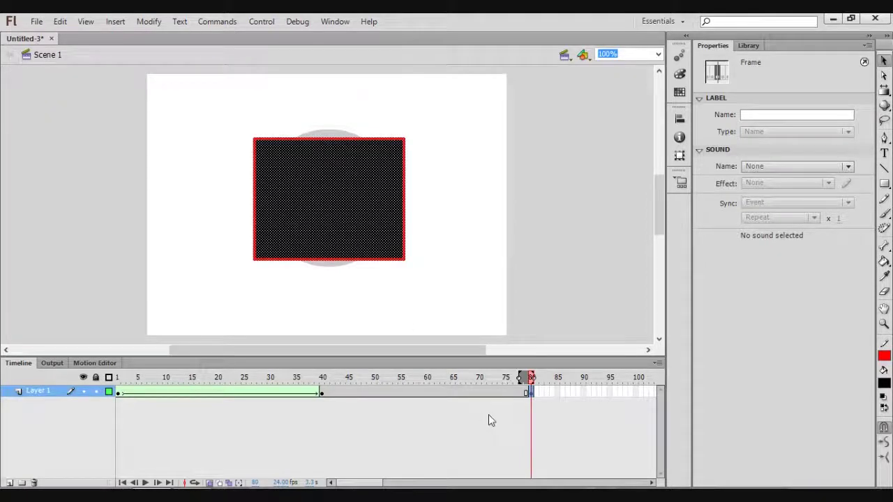
left_click(210, 483)
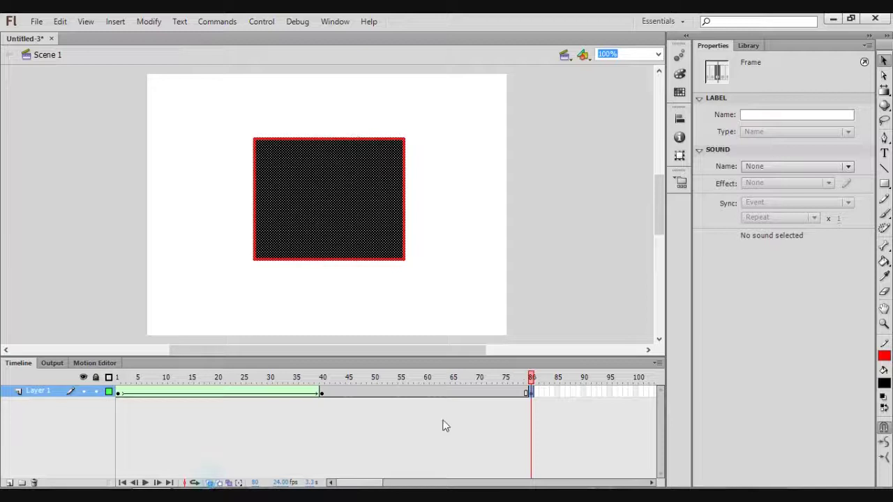
Create a shape tween between frames 40 and 80 and check the keyframes at frames 1 and 40
right_click(453, 393)
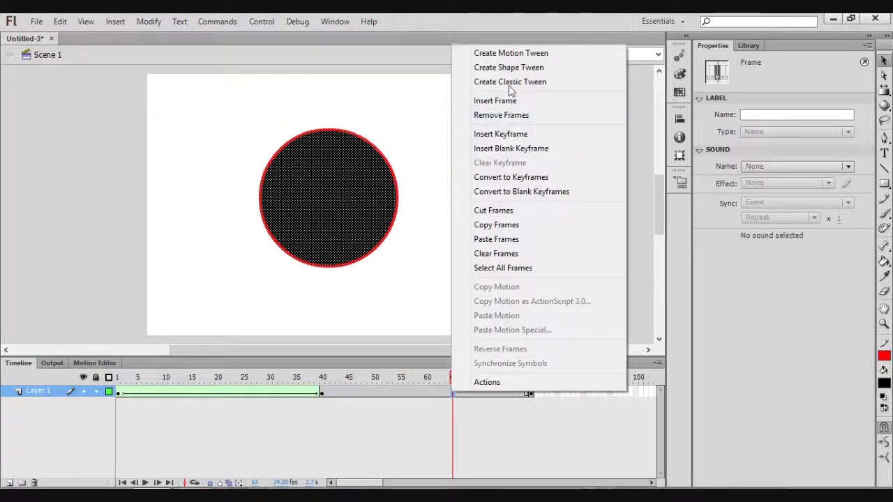
left_click(538, 68)
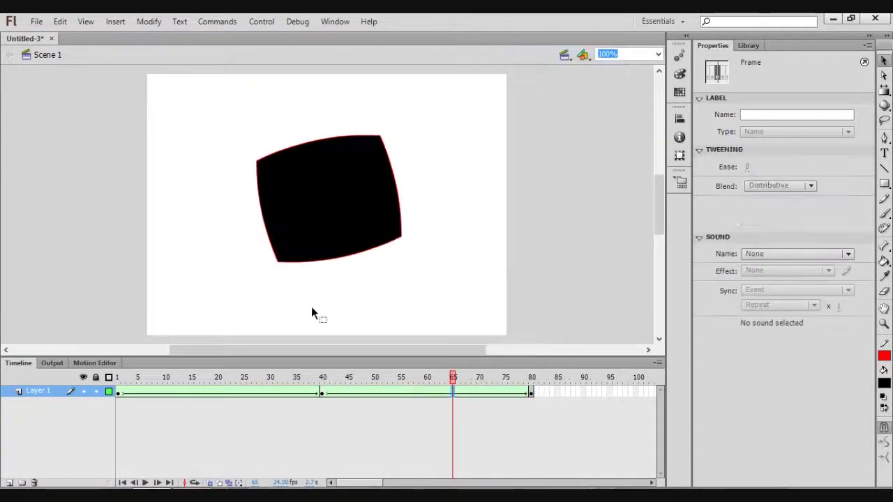
left_click(118, 393)
left_click(321, 394)
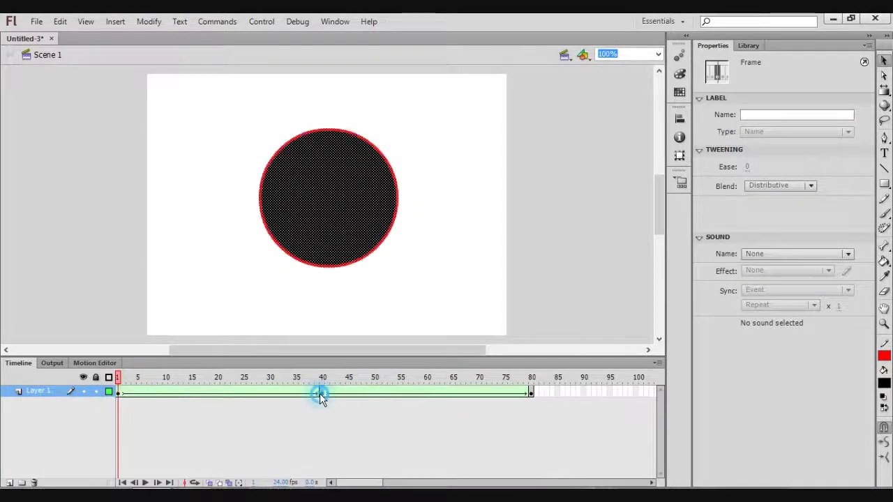
Check the rectangle on frame 80 and scrub back to frame 10 to preview the morph
left_click(530, 395)
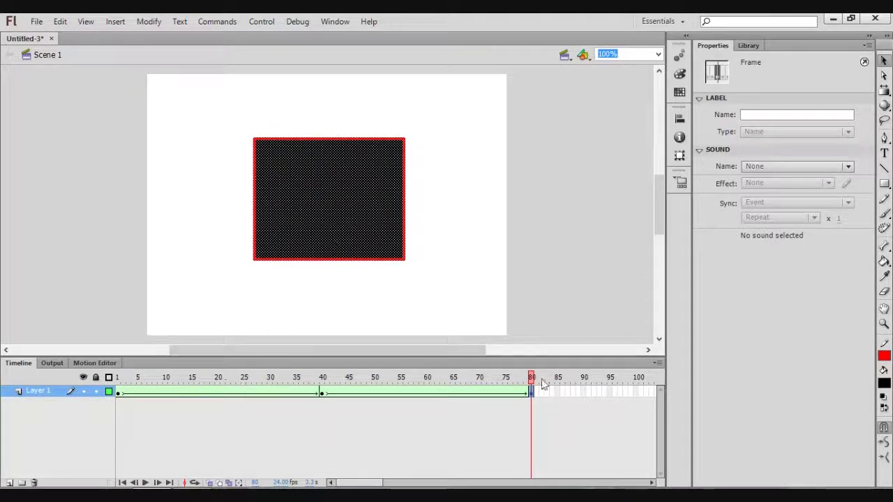
left_click_drag(532, 378, 166, 377)
left_click(182, 305)
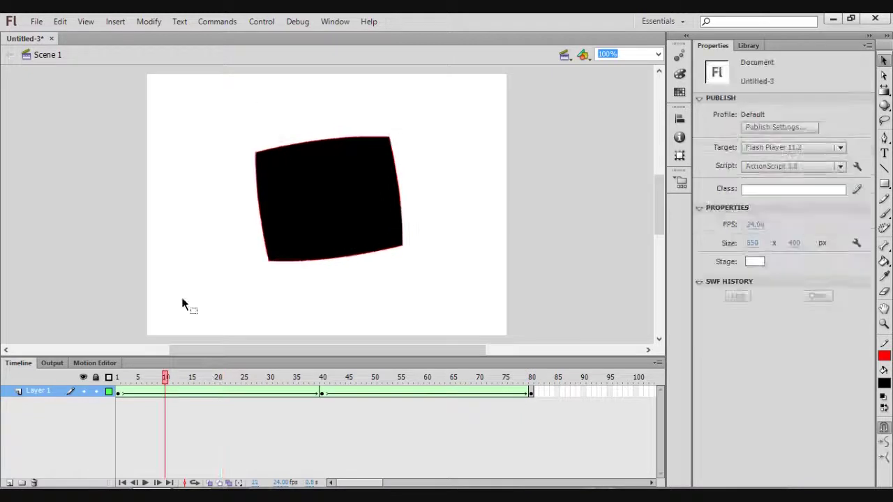
Test the movie to watch the rectangle-to-circle morph play, and close the preview window
left_click(260, 21)
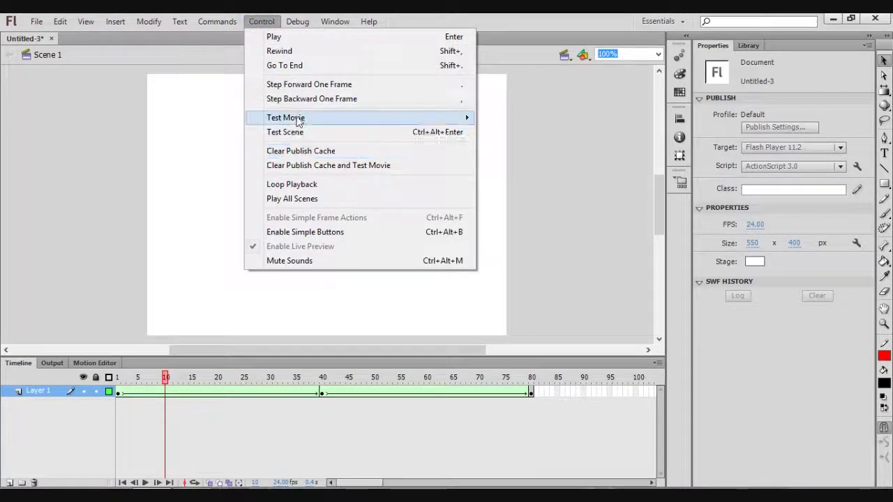
mouse_move(299, 121)
left_click(515, 191)
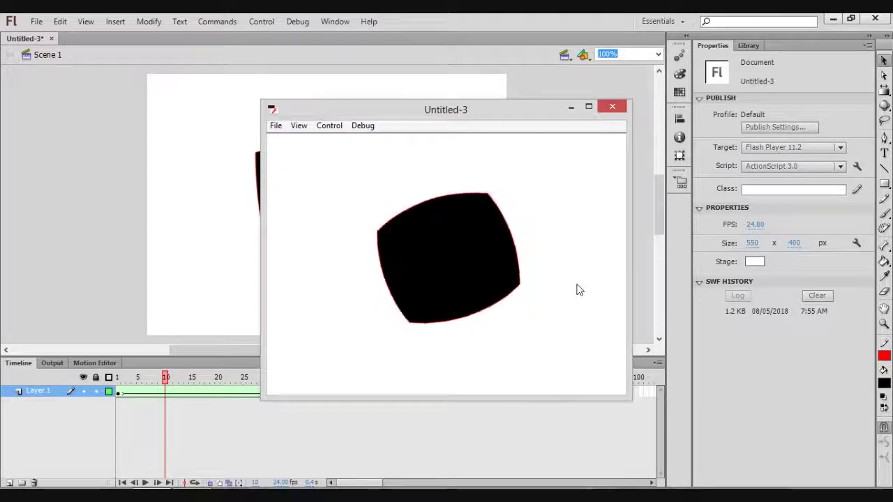
left_click(612, 106)
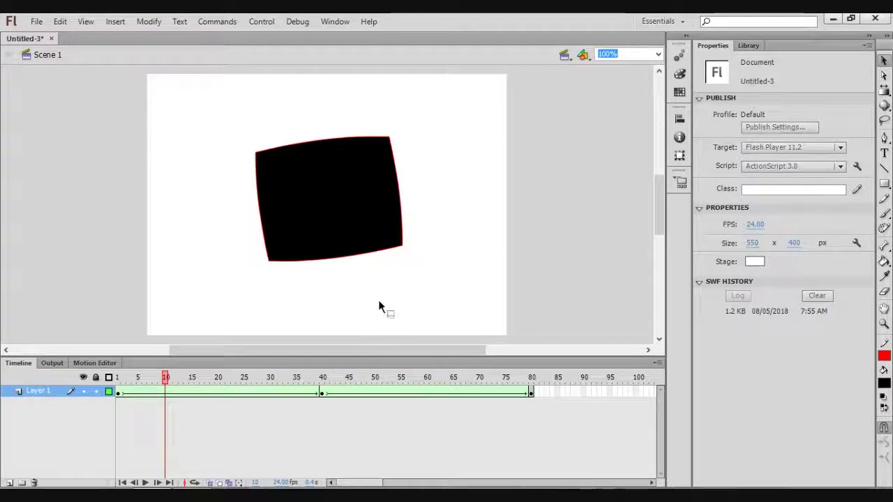
mouse_move(393, 292)
left_mouse_down()
mouse_move(366, 260)
mouse_move(399, 294)
left_mouse_up()
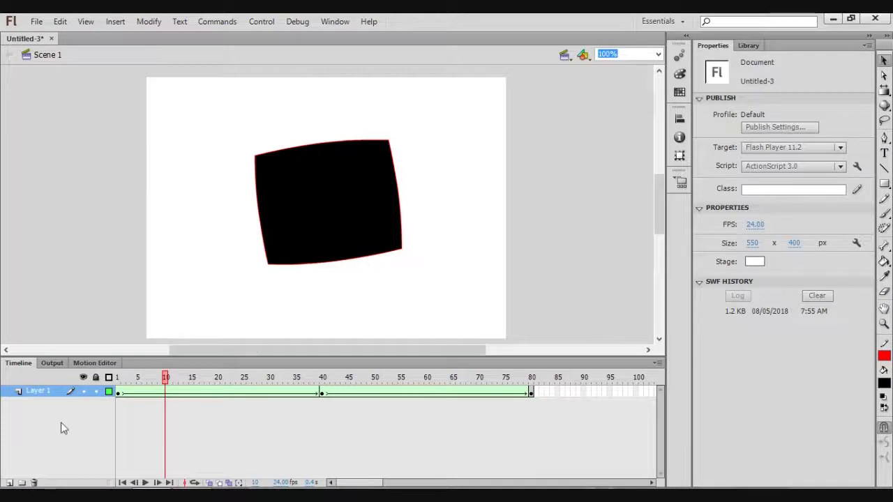
Add a new layer above Layer 1 and draw a horizontal red line about 459 px wide beneath the rectangle on frame 1
left_click(9, 482)
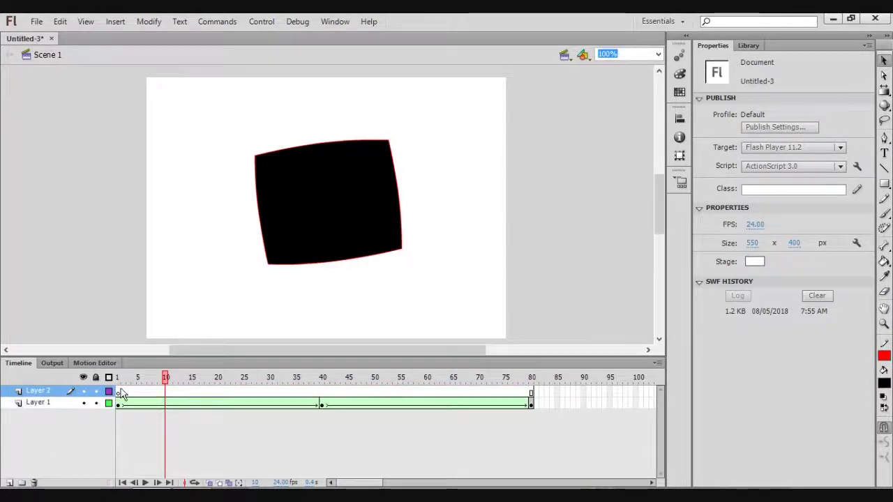
left_click(119, 393)
left_click(884, 168)
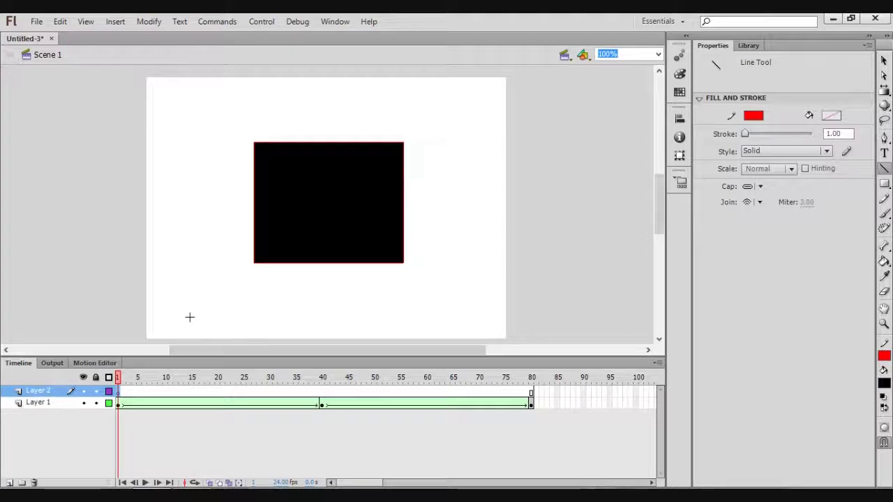
left_click_drag(186, 319, 345, 322)
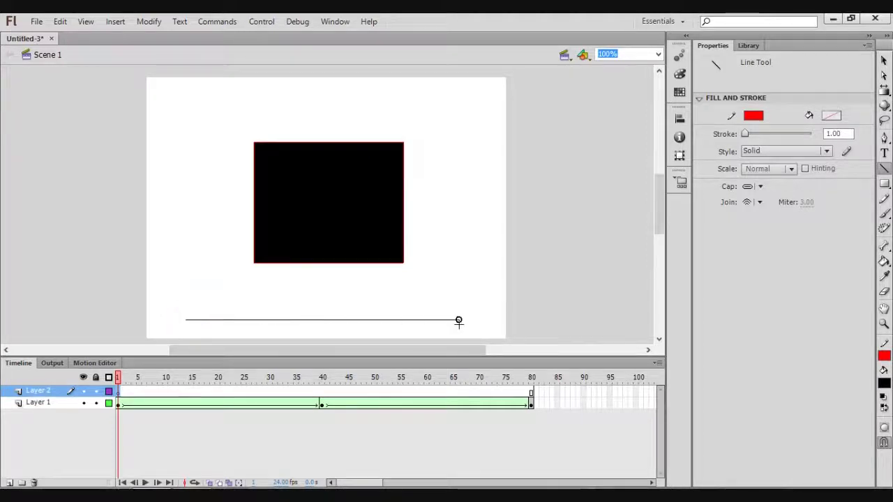
left_click_drag(479, 321, 486, 320)
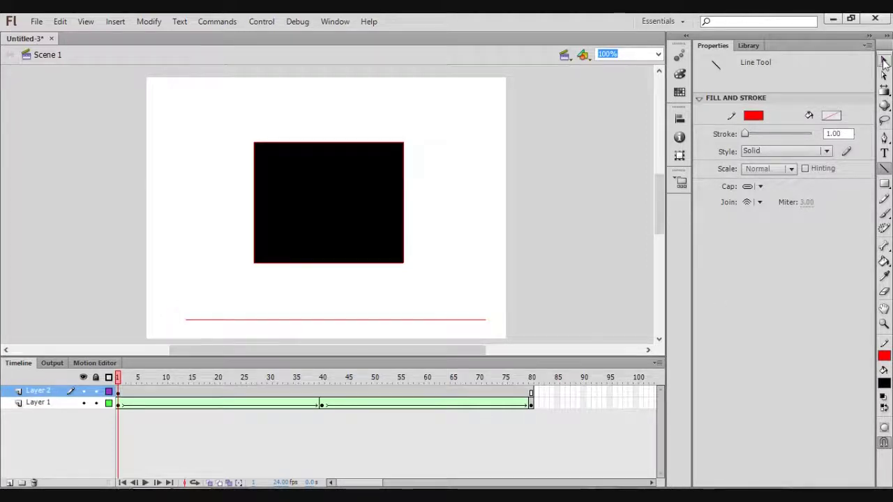
left_click(883, 60)
left_click(346, 320)
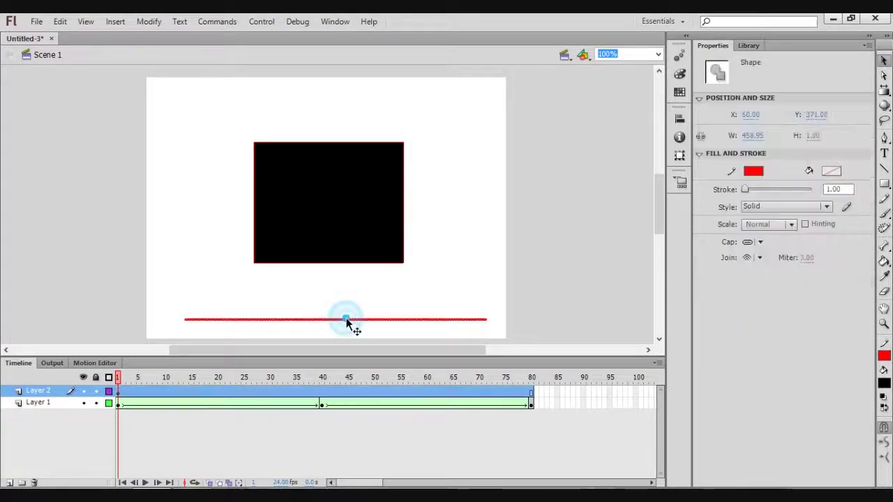
left_click(465, 295)
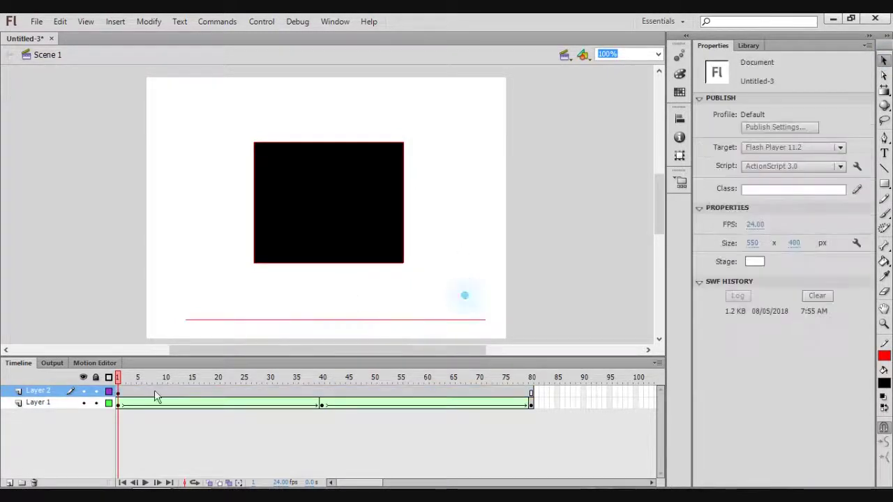
Insert a keyframe at frame 40 of Layer 2
left_click(322, 392)
right_click(322, 393)
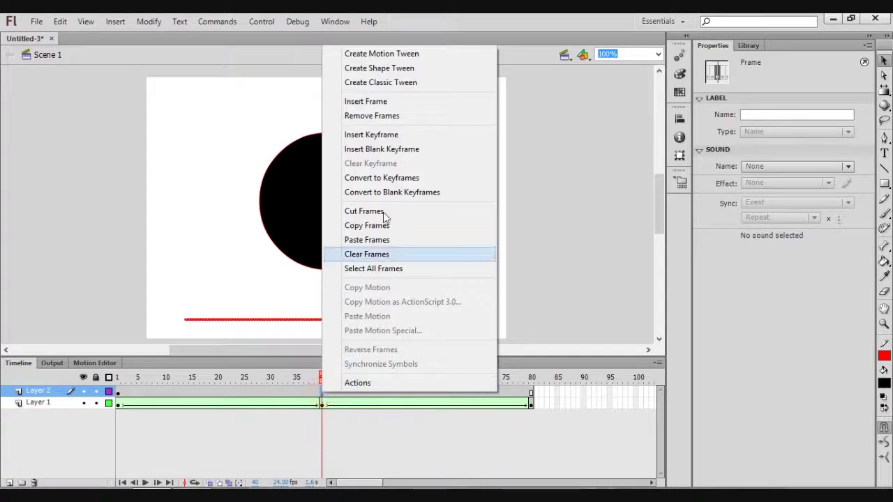
left_click(405, 135)
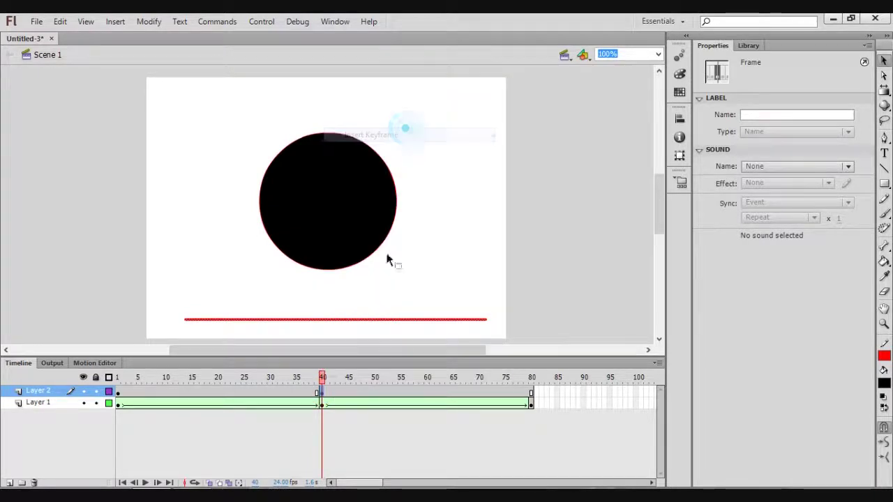
left_click(355, 428)
Bend the middle of the red line upward into a shallow arc on frame 40 of Layer 2
left_click(321, 393)
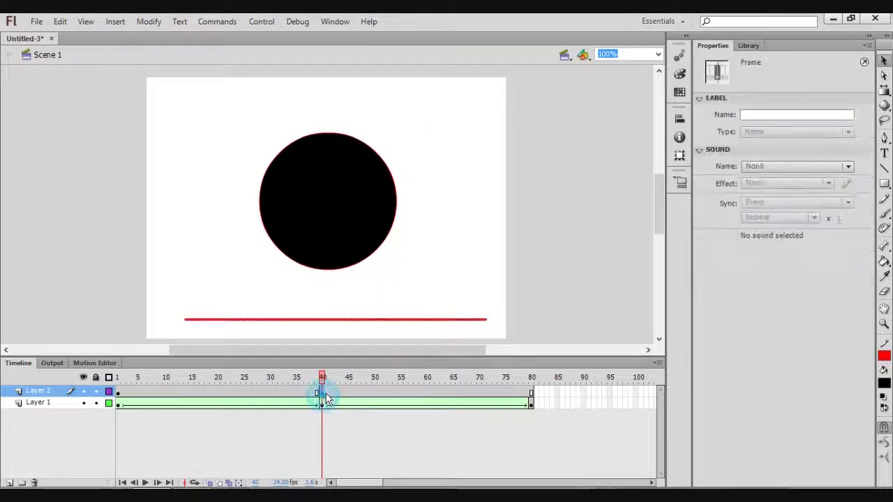
left_click(350, 448)
left_click_drag(326, 319, 328, 306)
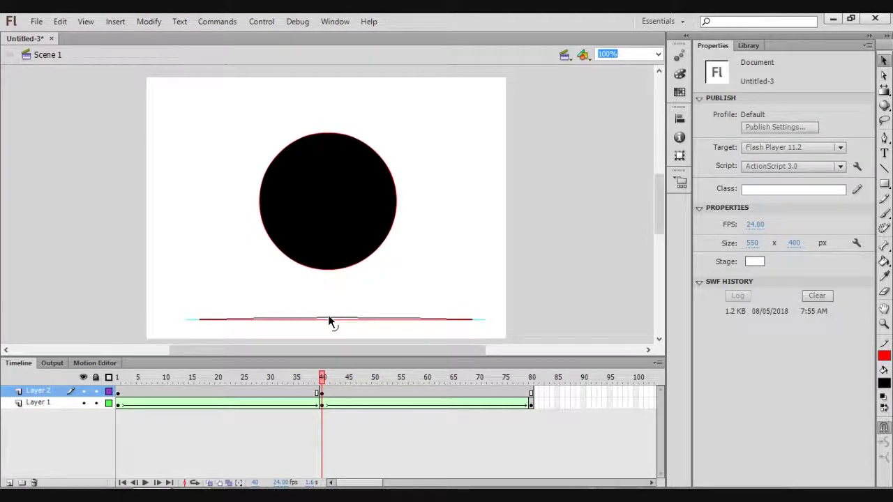
left_click_drag(330, 321, 328, 310)
left_click(323, 381)
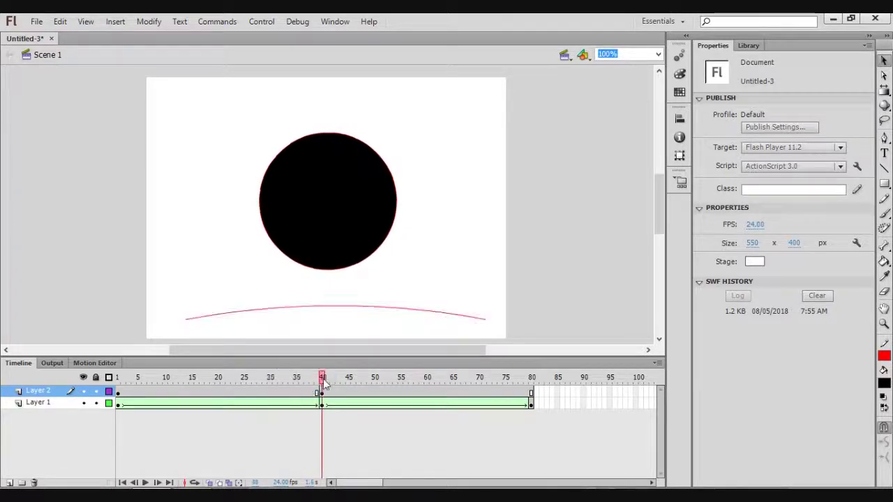
left_click_drag(323, 381, 323, 381)
Add a keyframe at frame 80 of Layer 2 and replace its arc with the straight line from frame 1, pasted in place
left_click(532, 395)
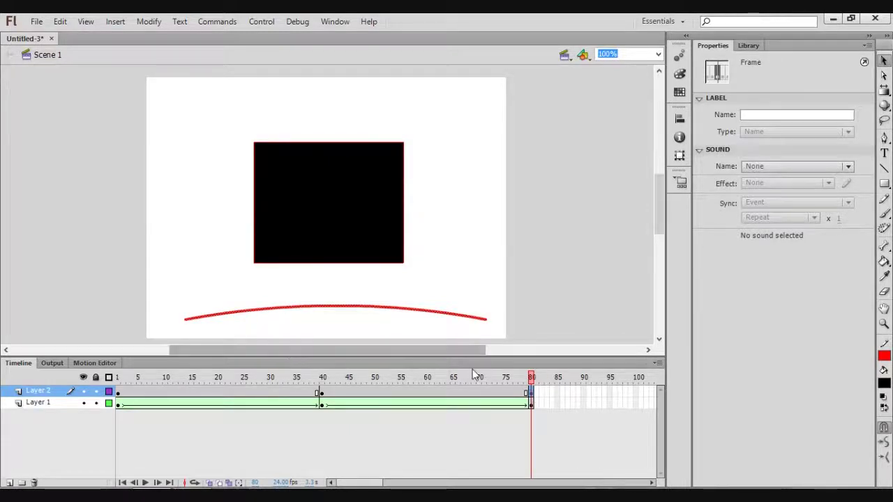
left_click(120, 395)
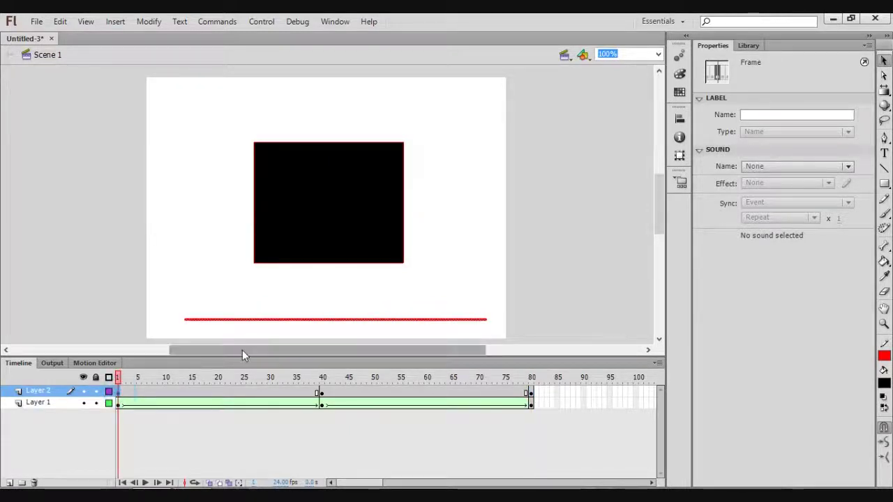
left_click(531, 395)
key("Delete")
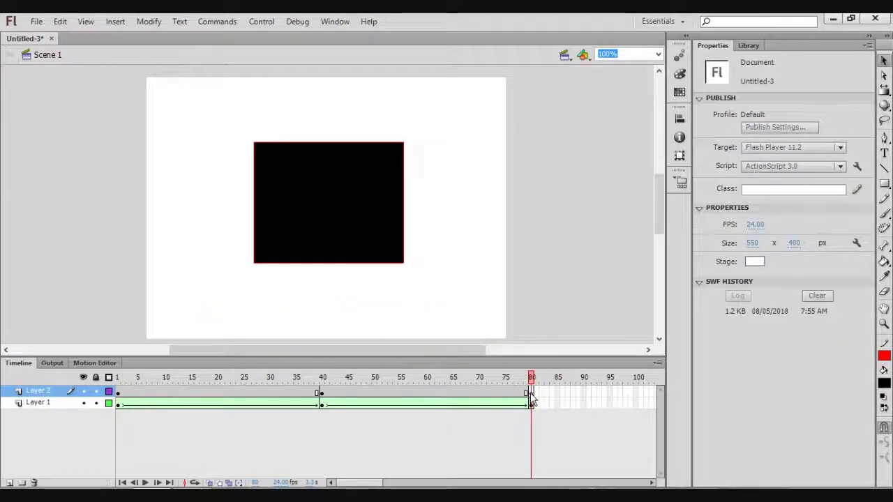
left_click(61, 22)
left_click(98, 111)
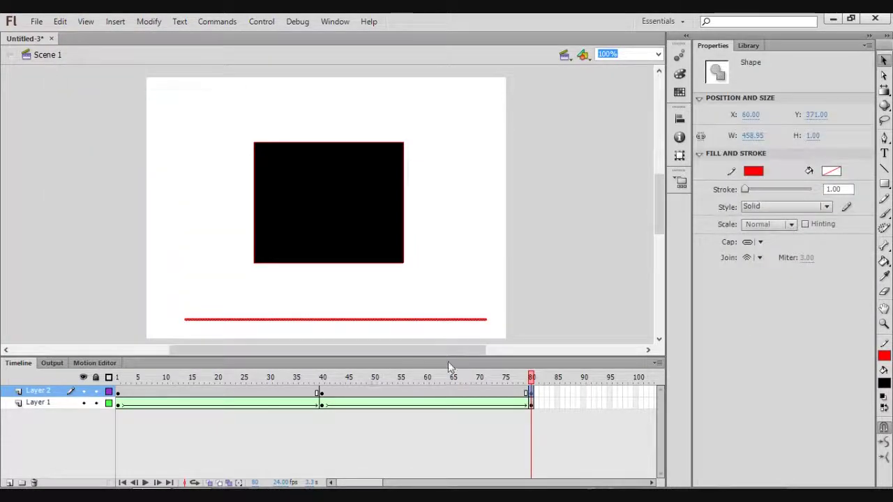
Create shape tweens on Layer 2 between frames 1 and 40 and between frames 40 and 80
left_click_drag(532, 378, 198, 364)
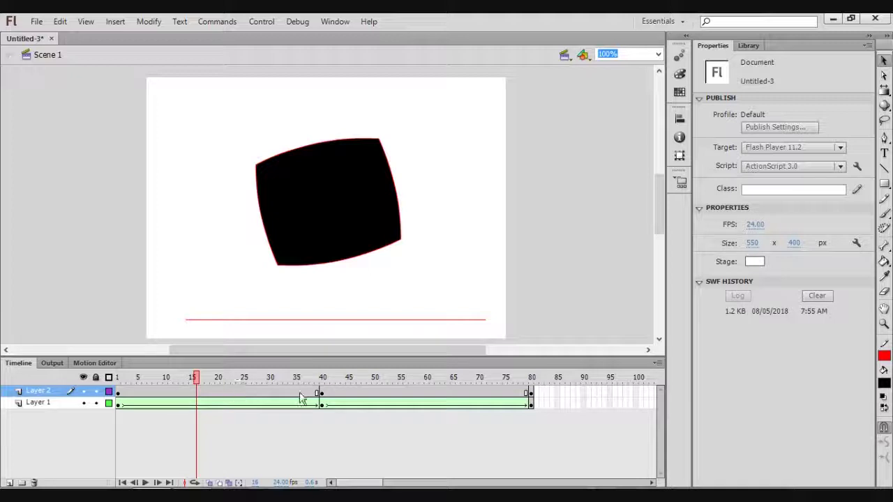
left_click_drag(301, 398, 118, 380)
right_click(351, 393)
left_click(440, 72)
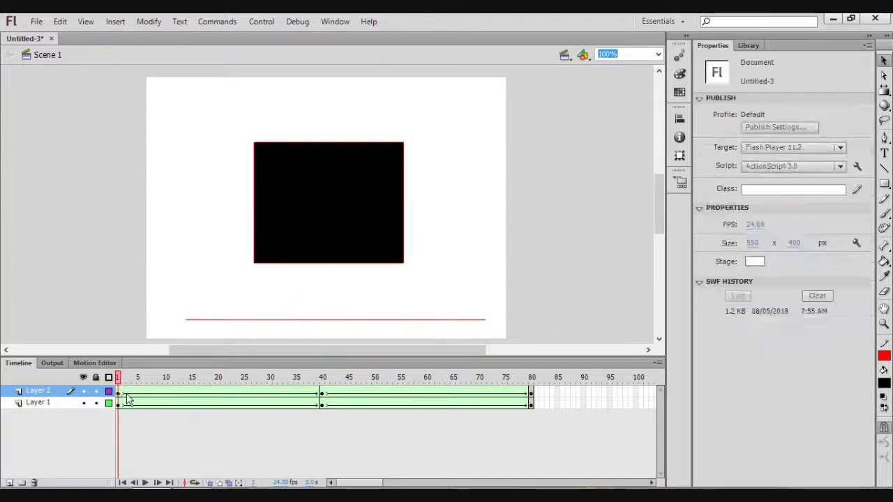
Check Layer 2's keyframes at frames 40 and 80 and scrub through the tween to preview the line bending
left_click(324, 397)
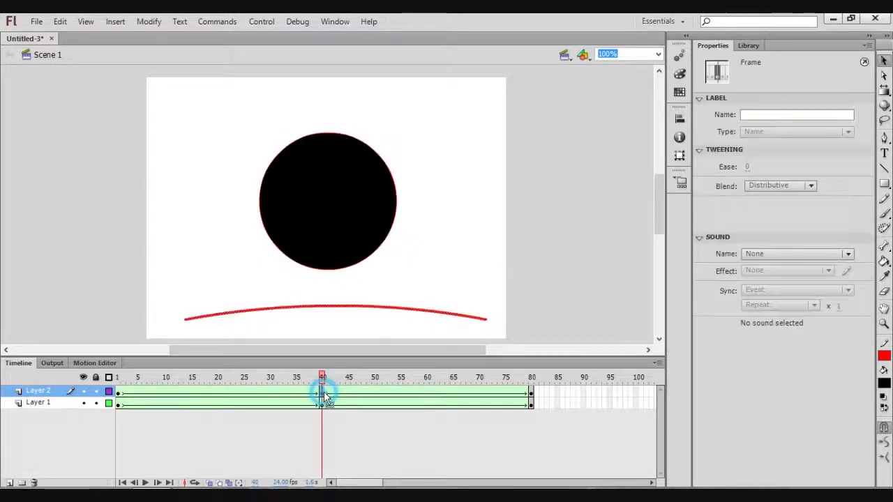
left_click(530, 396)
left_click_drag(320, 387, 161, 367)
Test the movie to watch the shape and line tweens play together, and close the preview window
left_click(257, 21)
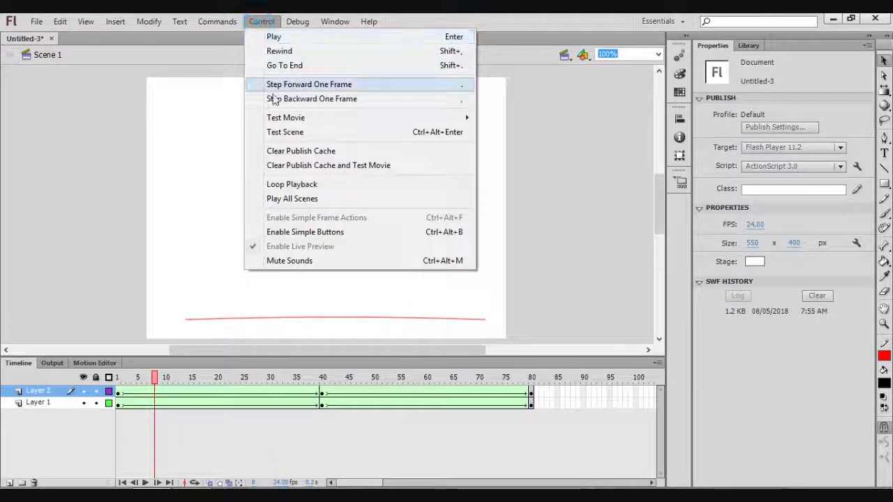
left_click(286, 120)
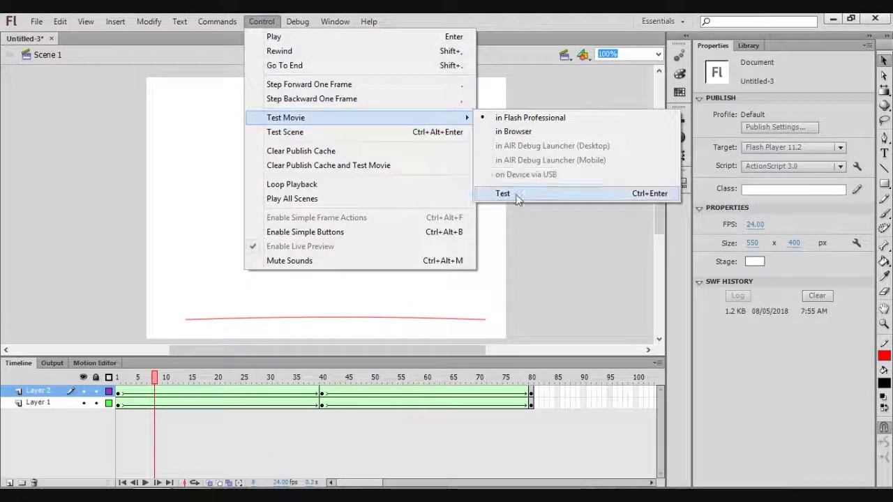
left_click(504, 193)
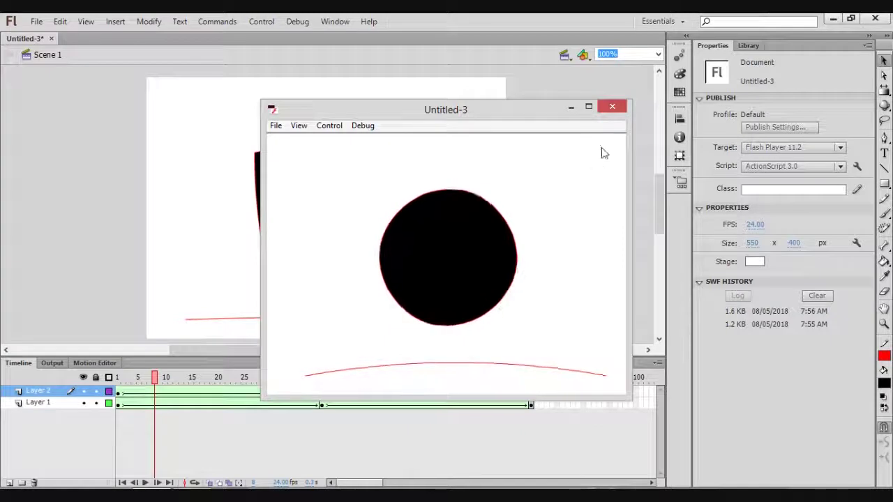
left_click(620, 110)
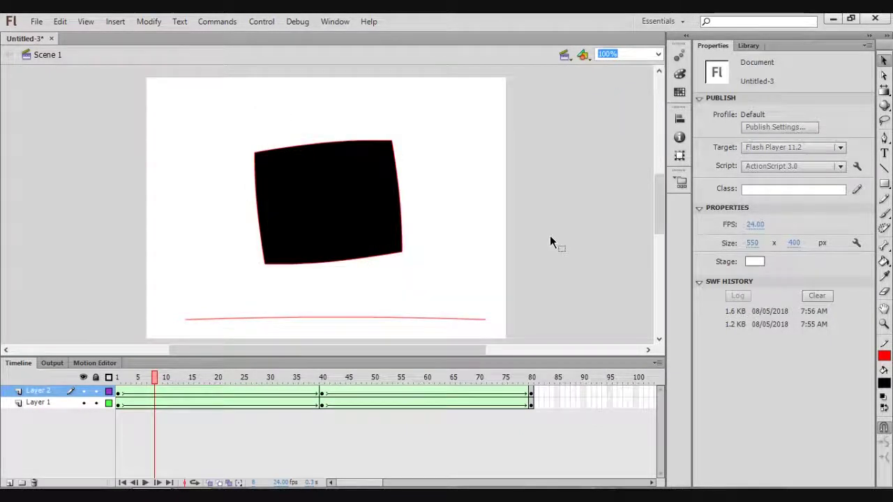